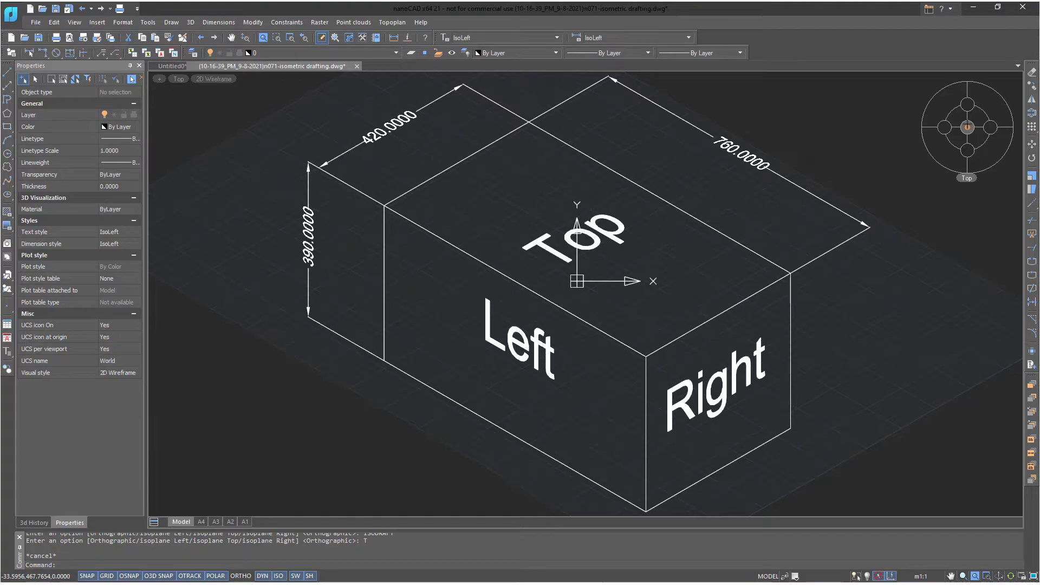
Step: Use the navigation wheel to turn the view to Back, then back to Top
click(967, 104)
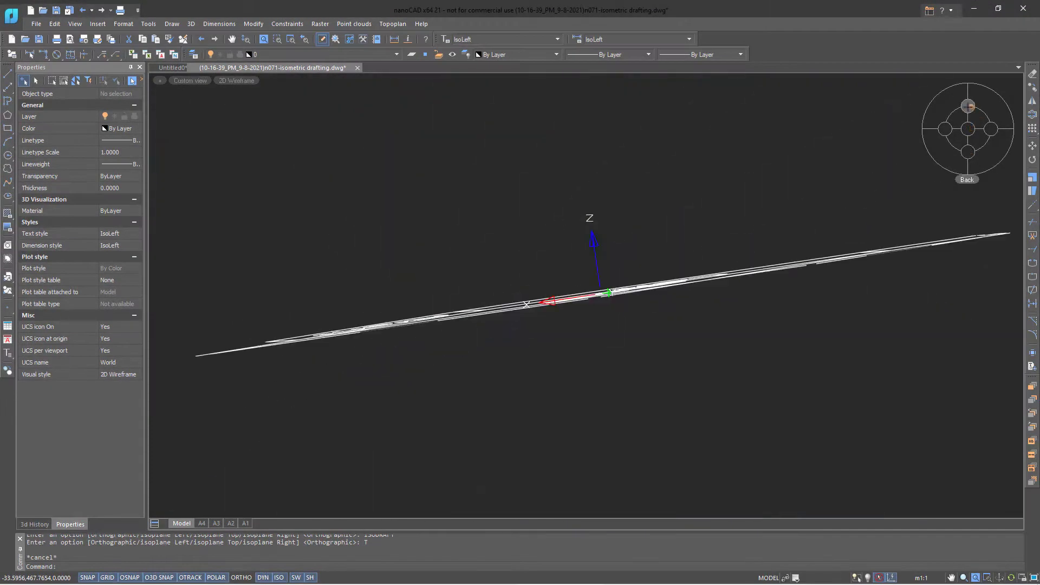
click(968, 128)
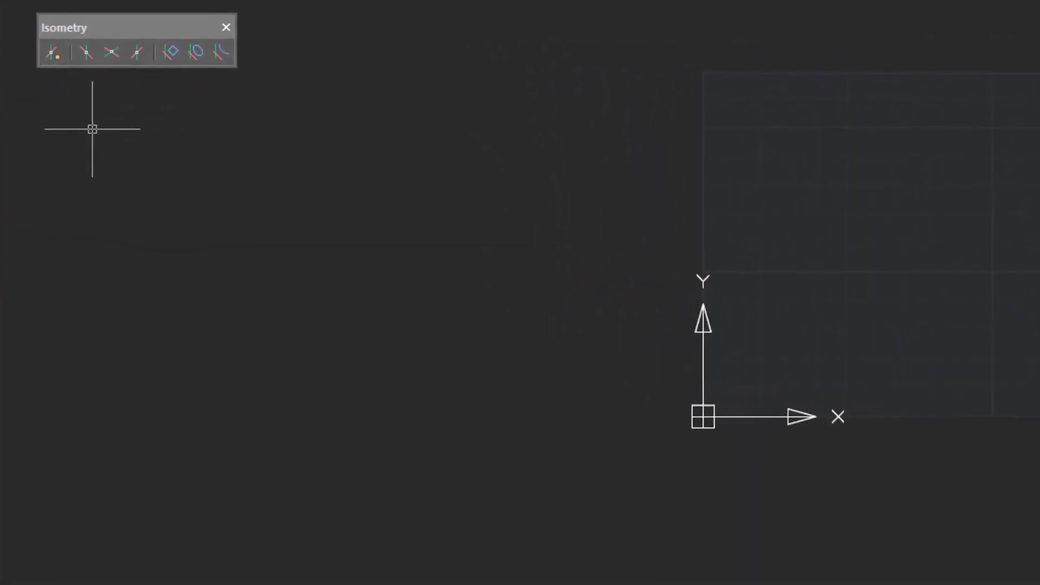
Step: Turn on isometric drafting mode from the Isometry toolbar
click(52, 54)
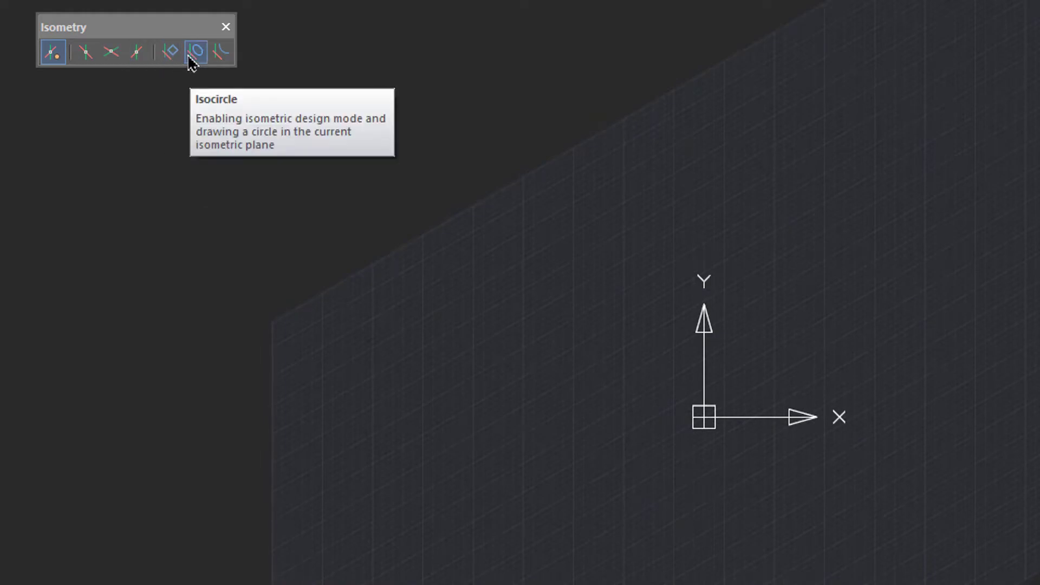
click(219, 58)
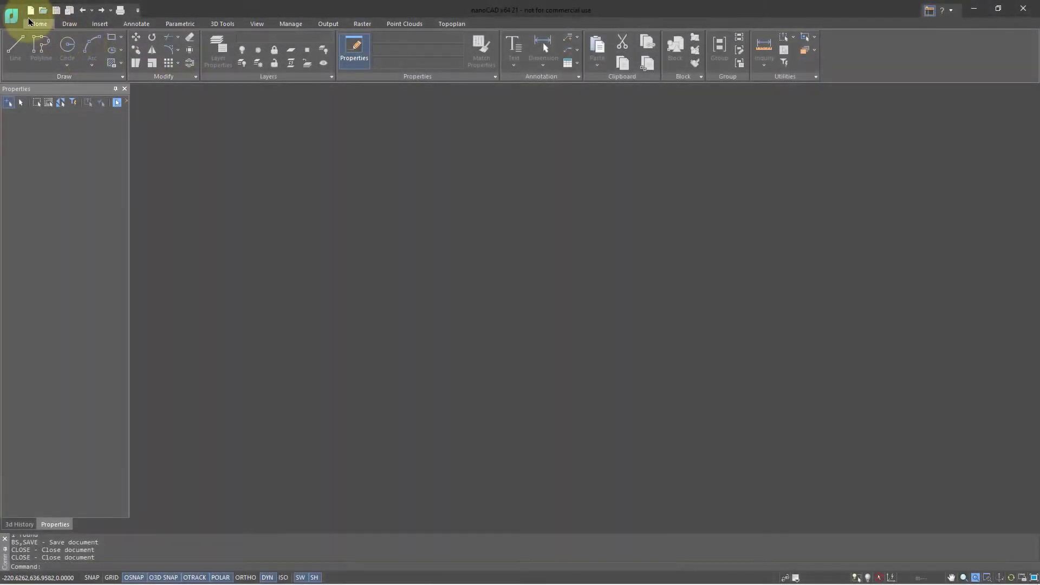
Step: Open the IsometricDrafting.dwt template from the application menu
click(16, 20)
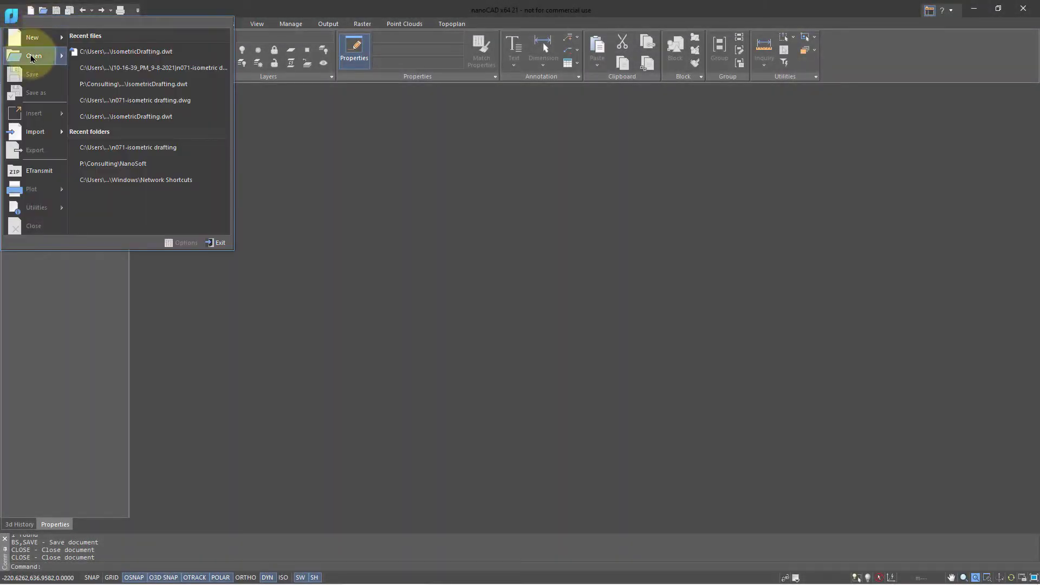
mouse_move(32, 57)
click(84, 38)
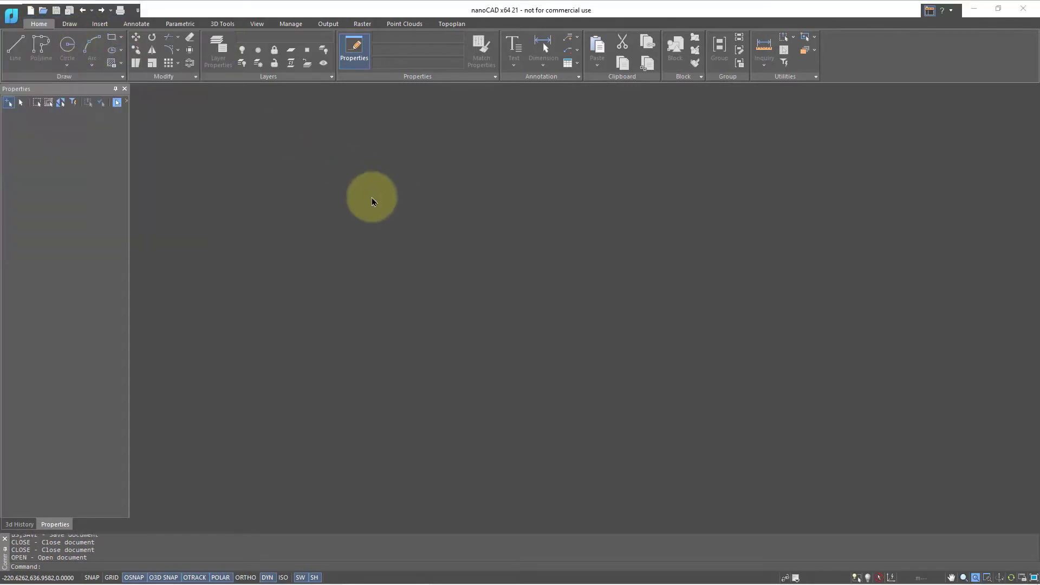
click(547, 259)
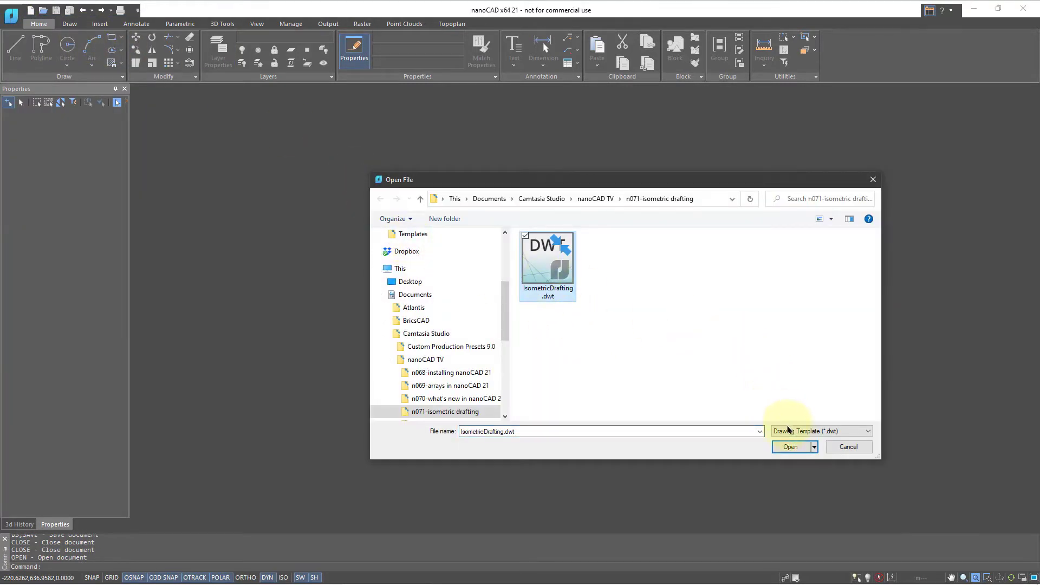
click(792, 447)
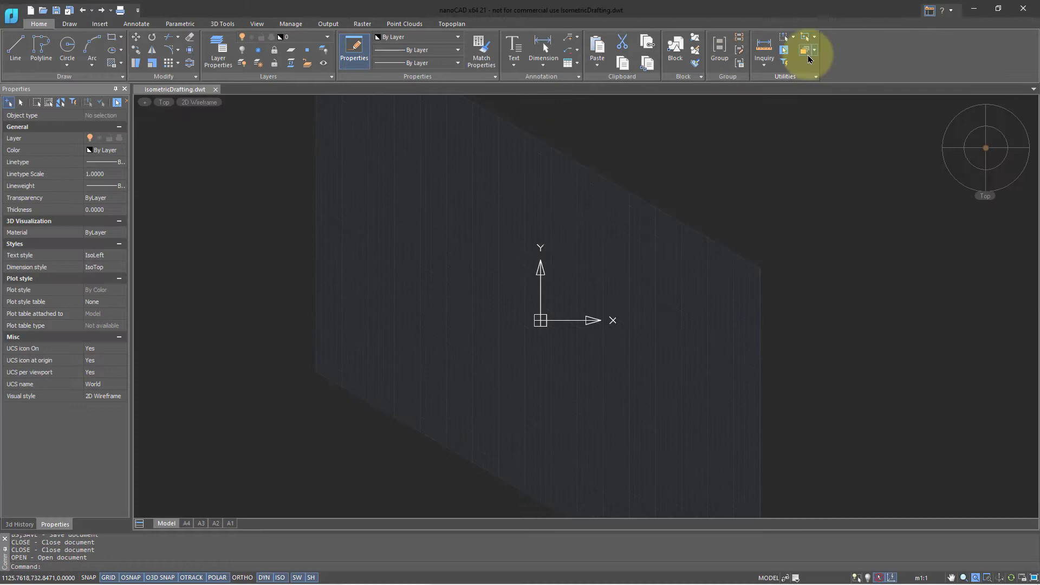
Step: Switch to classic menus and show the Isometry toolbar from NanoCAD Toolbars
click(931, 15)
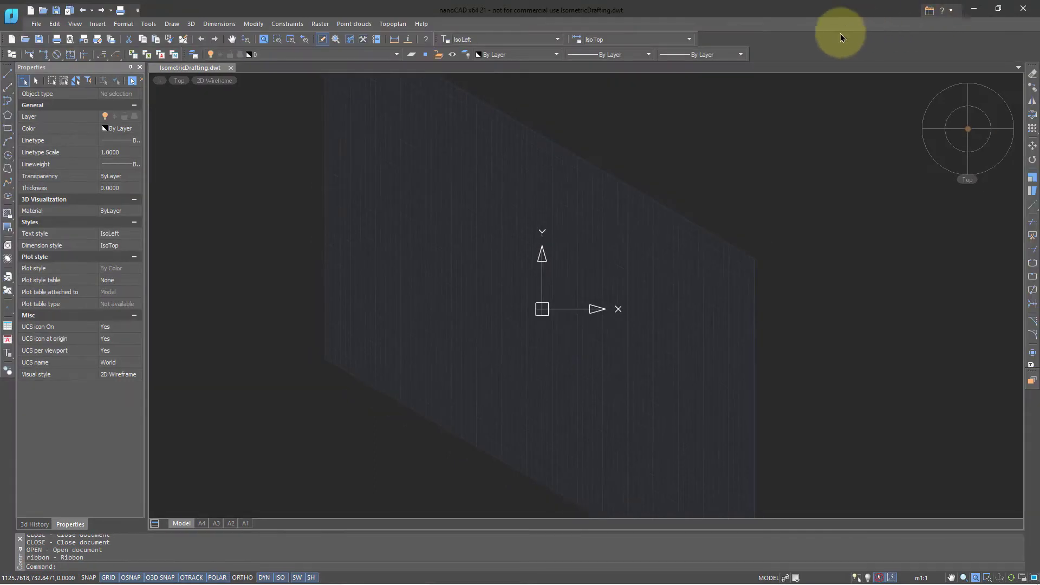
right_click(772, 41)
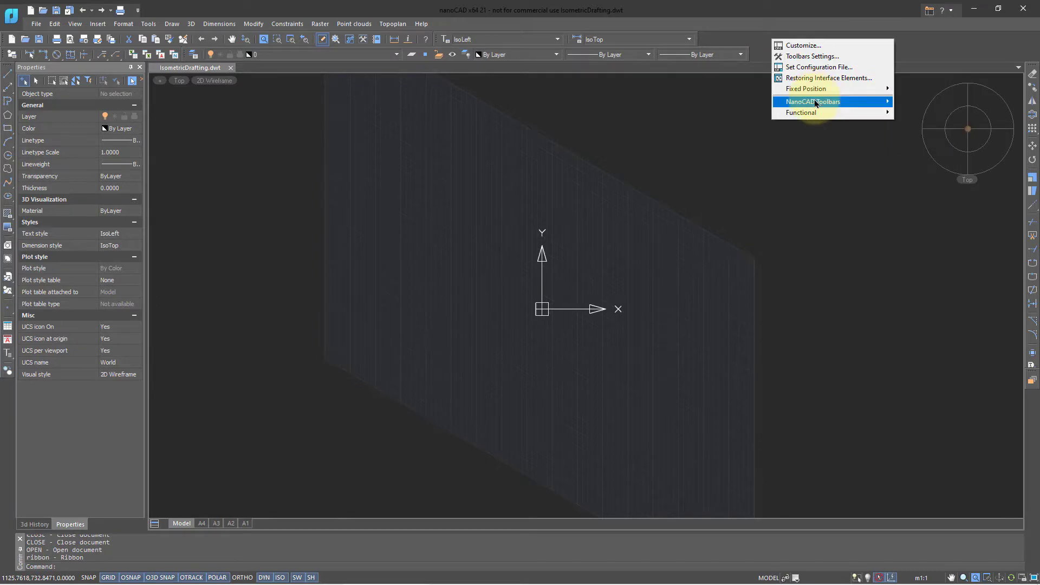
mouse_move(815, 103)
click(918, 147)
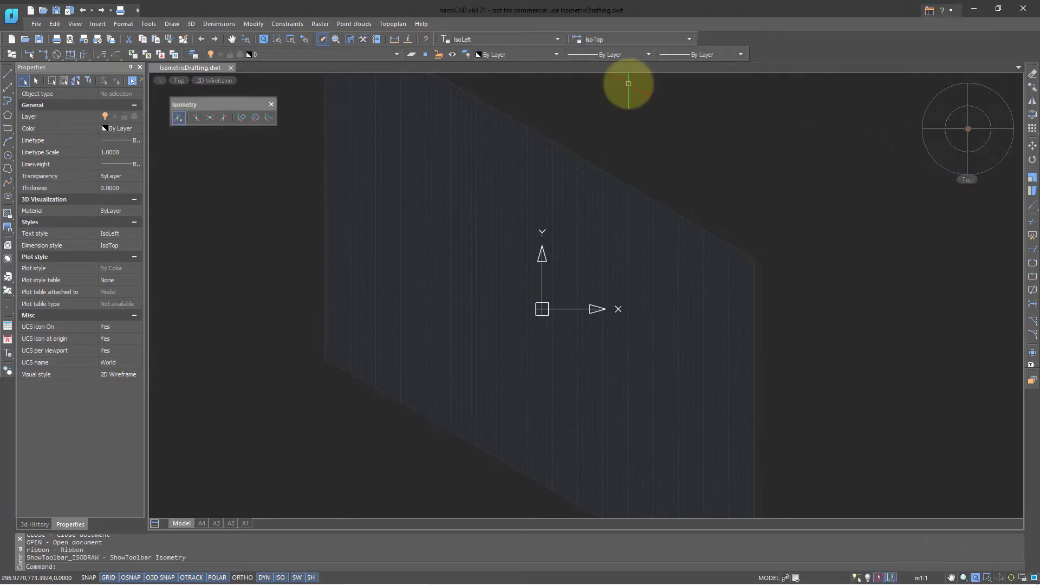
Step: Restore the ribbon and draw the top face as an isorectangle on the Upper plane
click(929, 12)
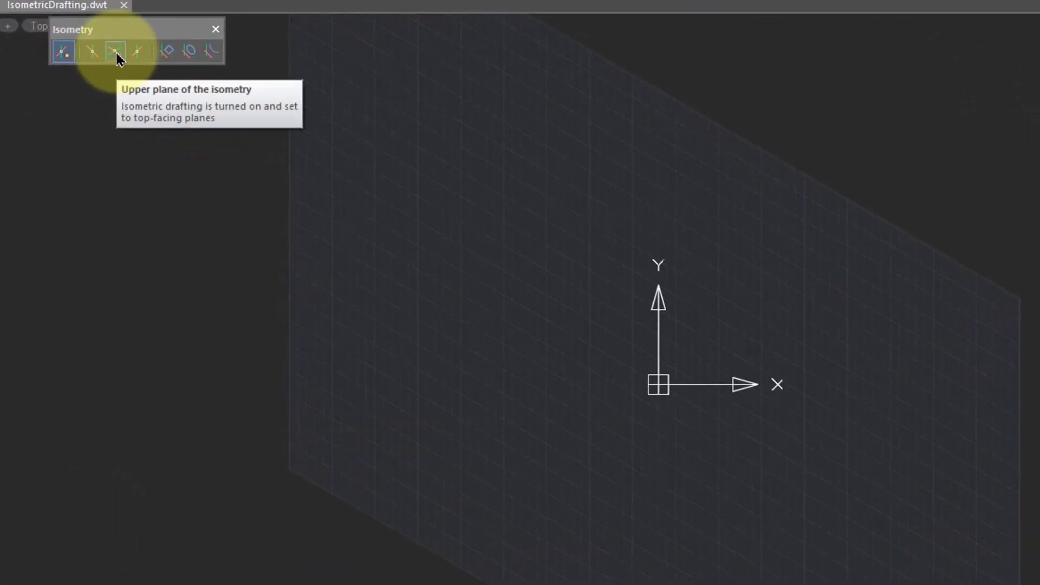
click(115, 52)
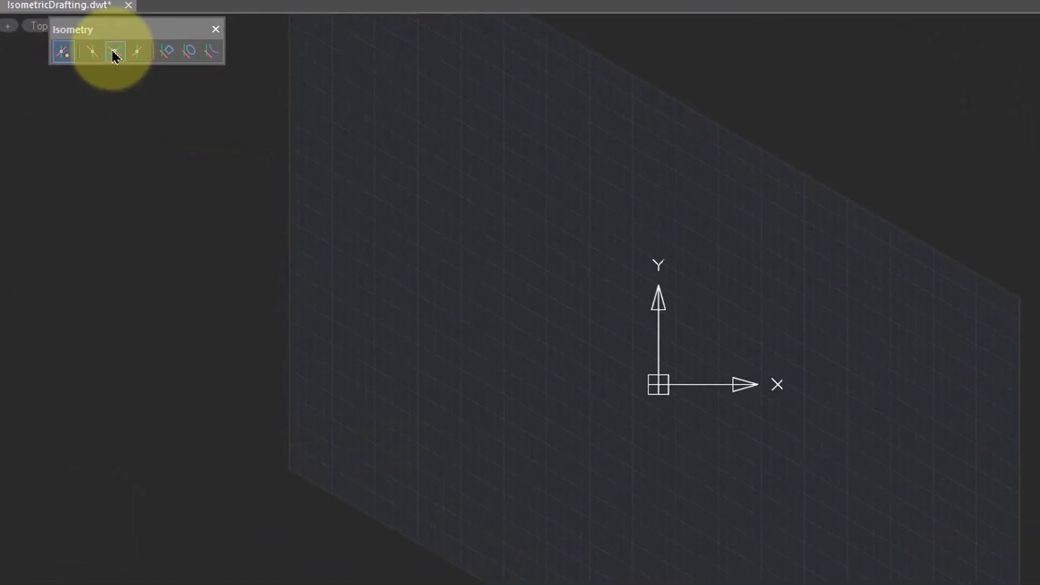
click(163, 57)
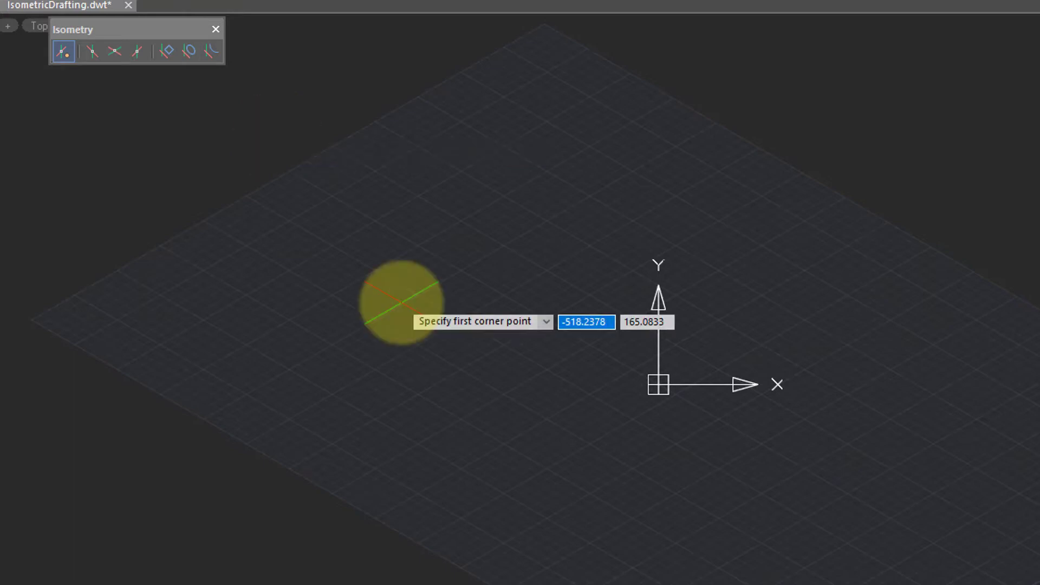
click(423, 297)
click(821, 285)
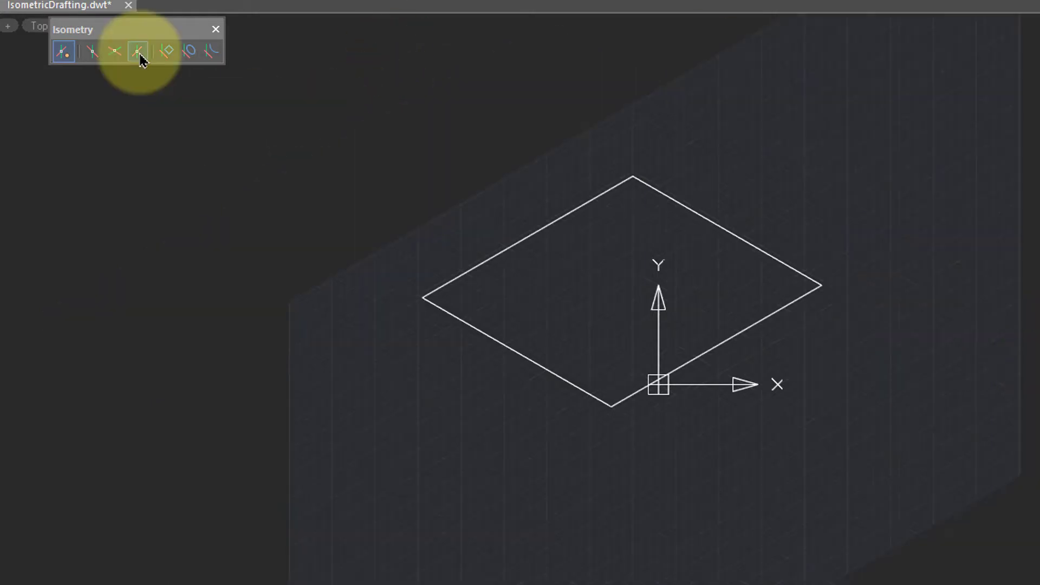
Step: Draw the right and left face isorectangles, snapped to the top face's corners
click(166, 51)
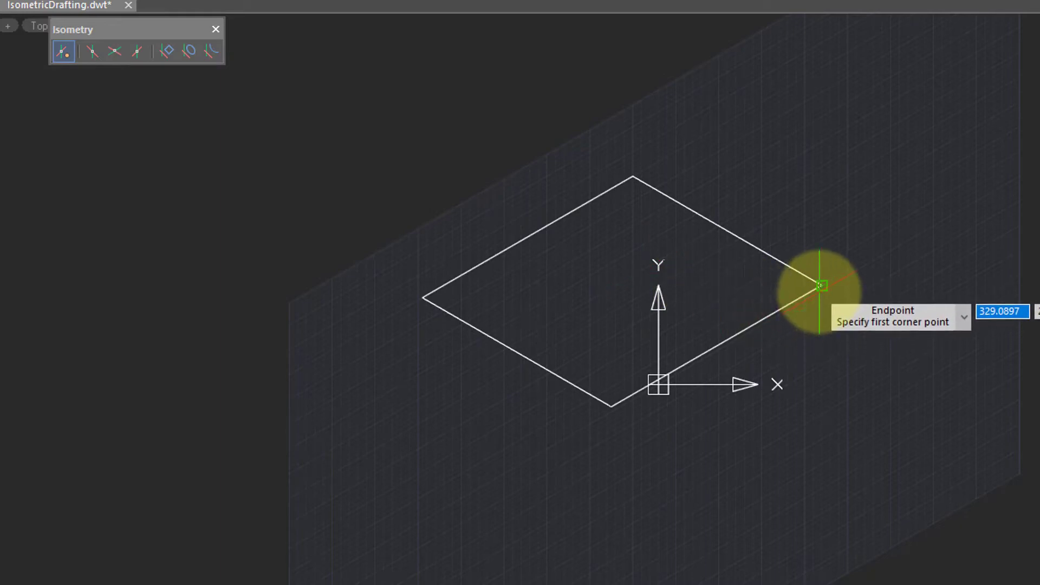
click(821, 286)
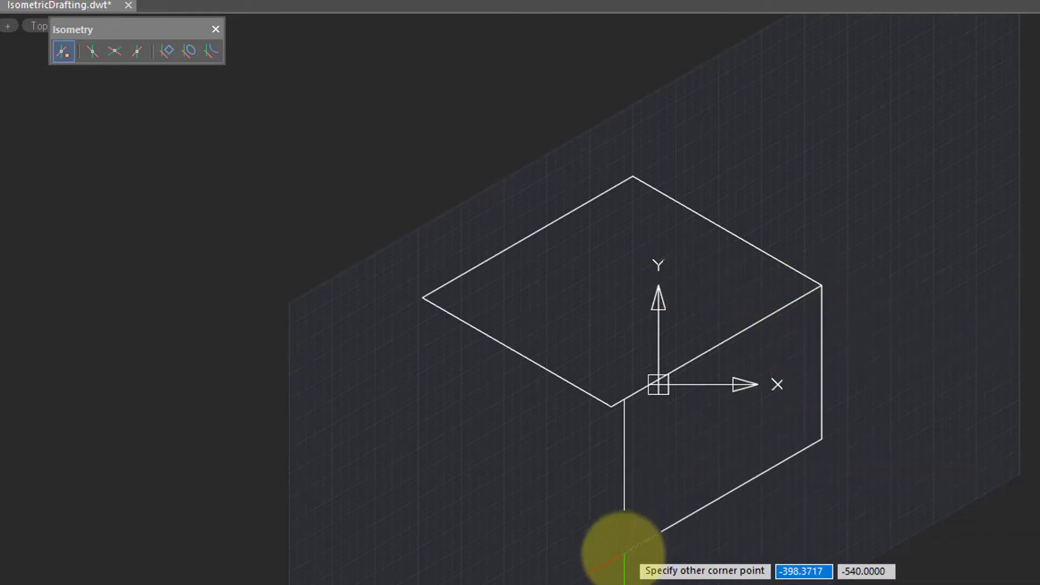
click(611, 564)
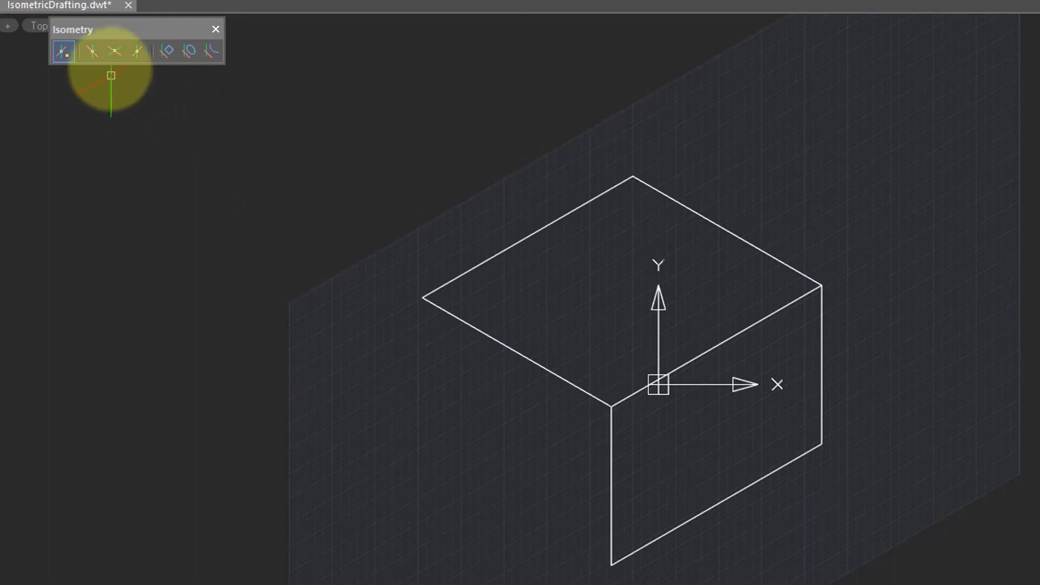
click(92, 52)
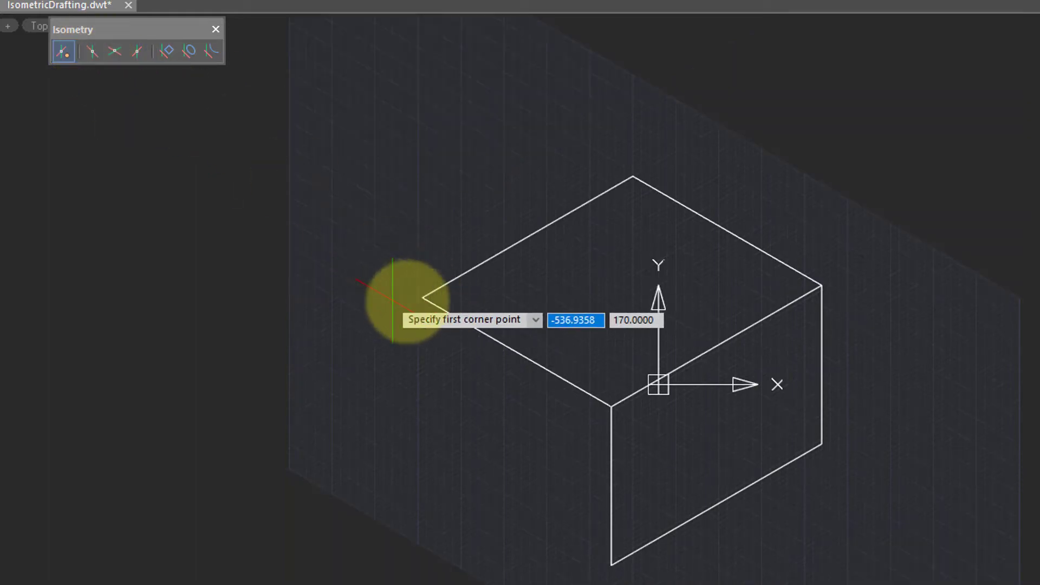
click(422, 298)
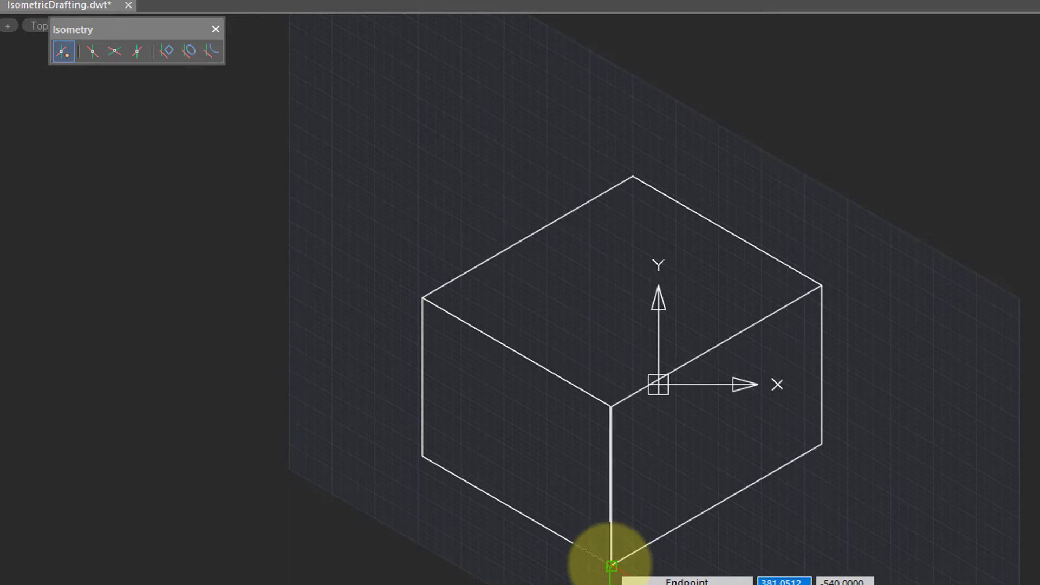
click(611, 566)
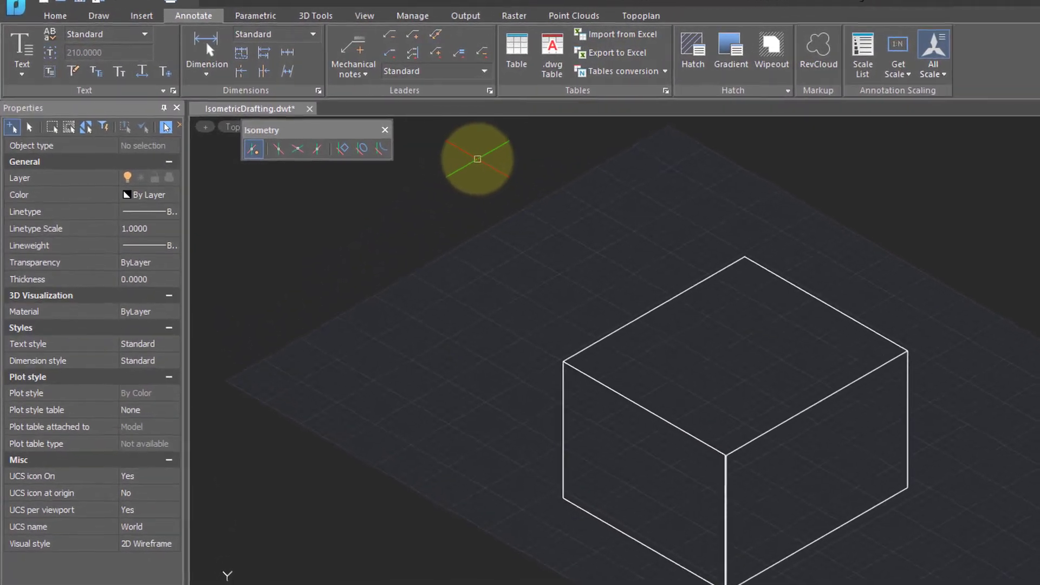
Step: Set the IsoTop text style current in the Text Style dialog and close it
click(181, 93)
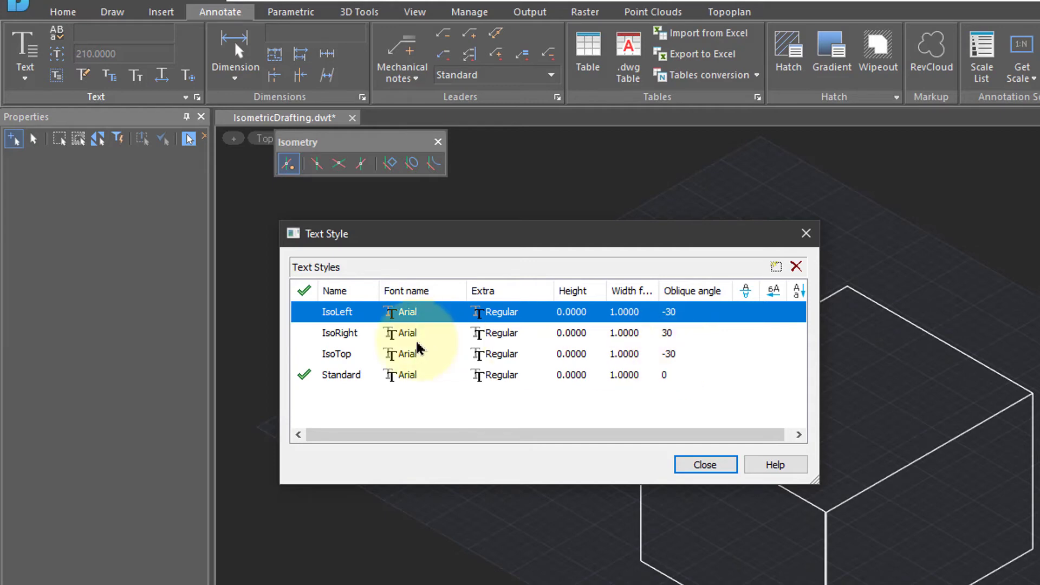
click(333, 353)
right_click(333, 353)
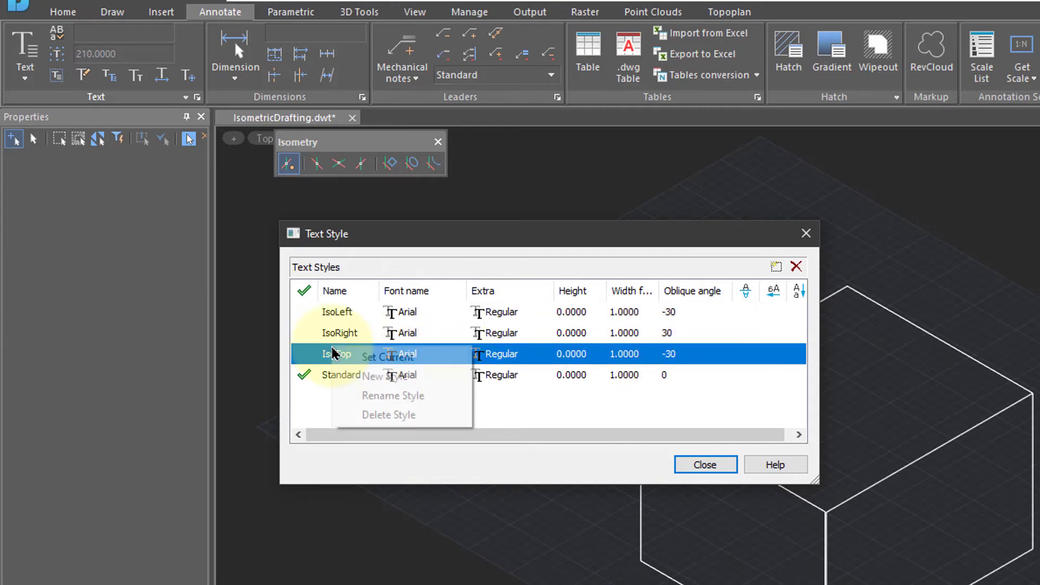
click(361, 357)
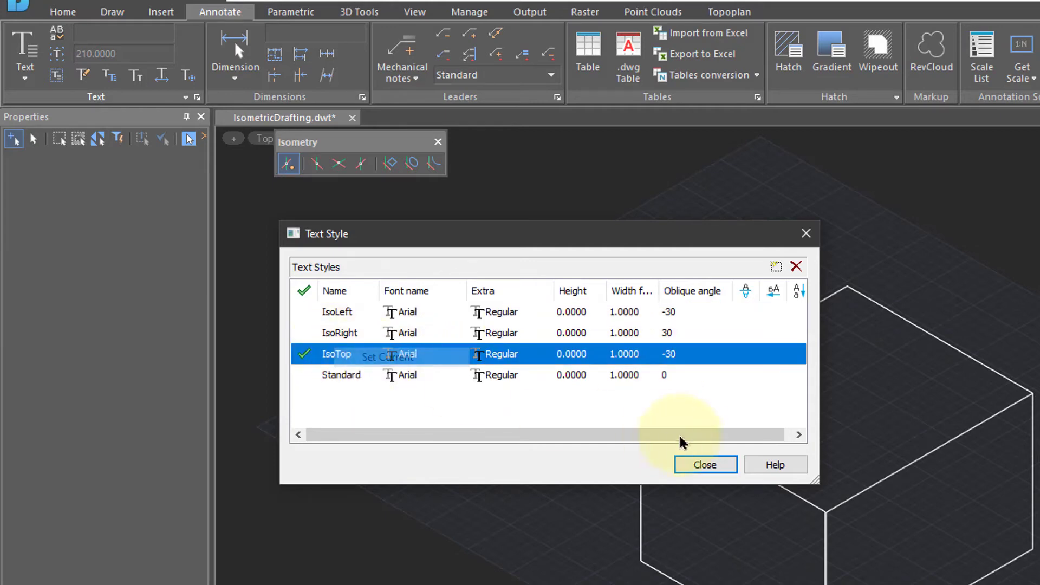
click(708, 463)
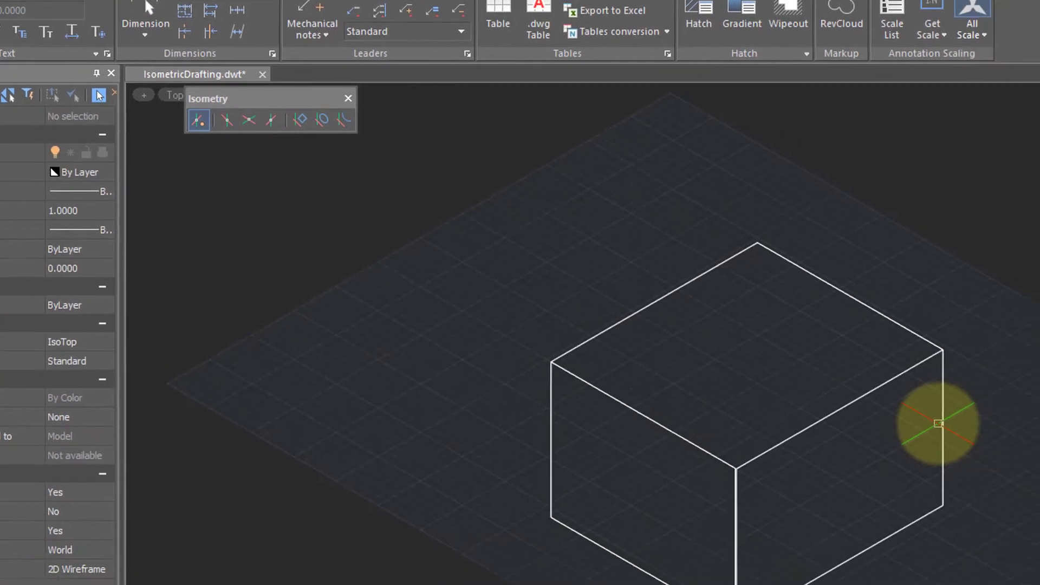
Step: Place middle-justified text 'Top' at the top face's centre, rotated 30°
text(text)
key(Return)
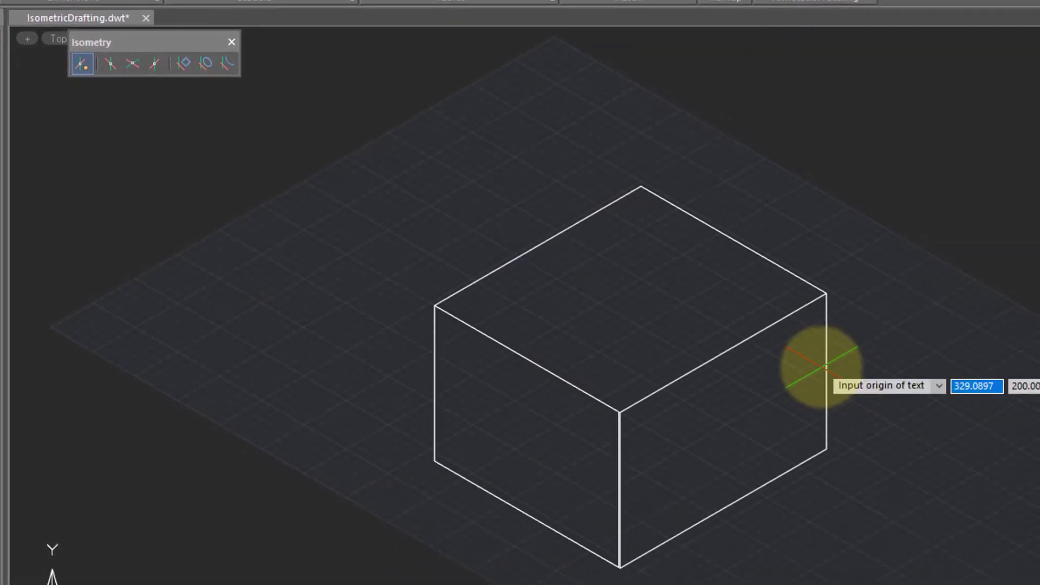
key(Down)
key(Return)
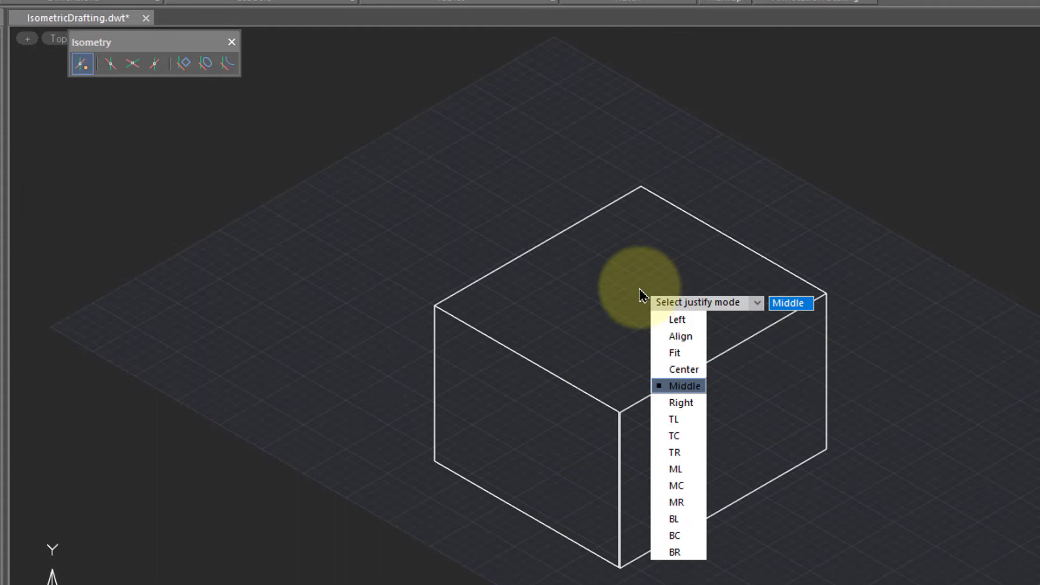
click(683, 385)
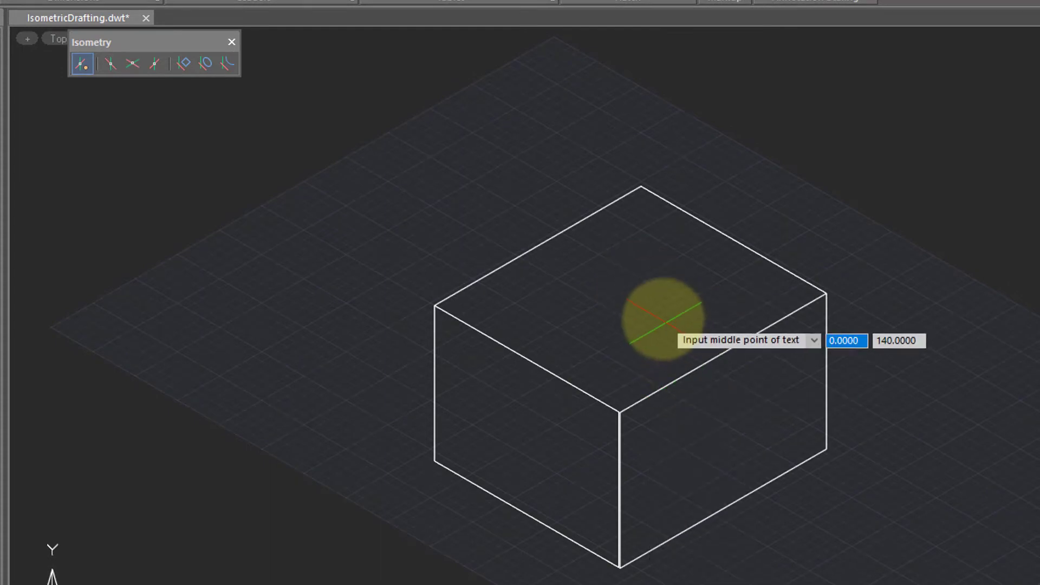
click(641, 287)
click(585, 248)
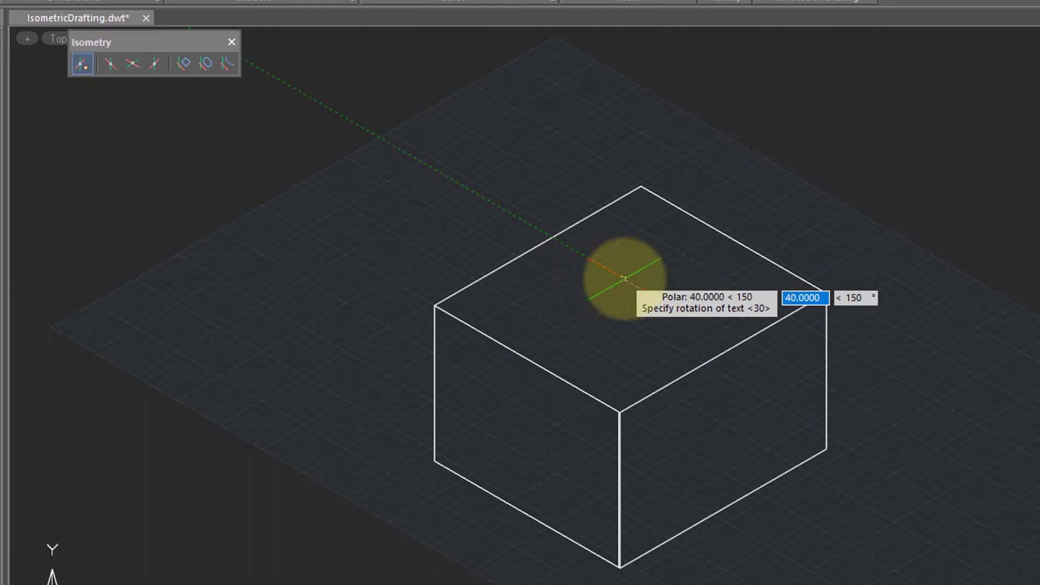
click(638, 281)
text(Top)
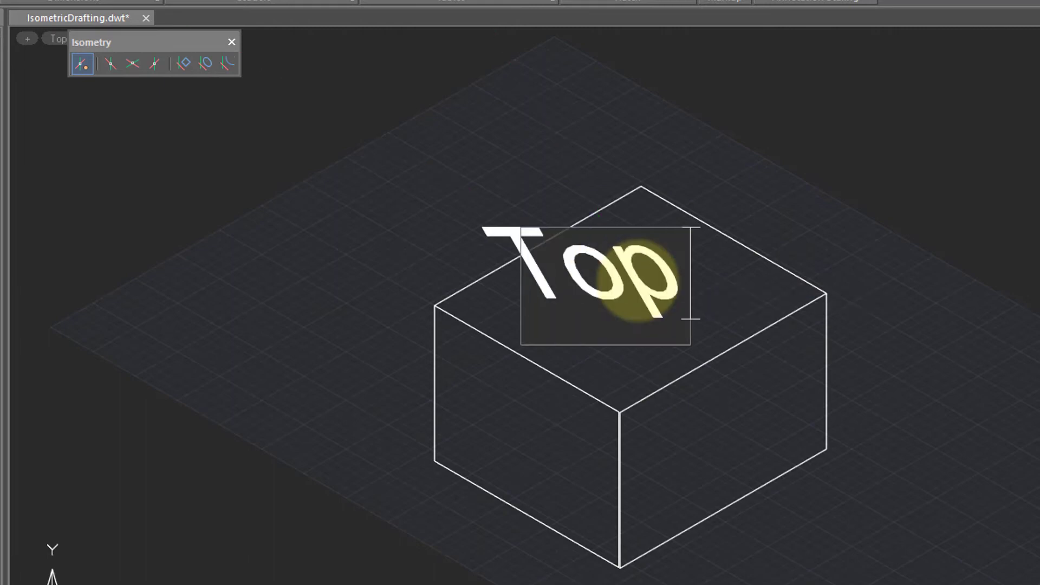
key(Return)
key(Return)
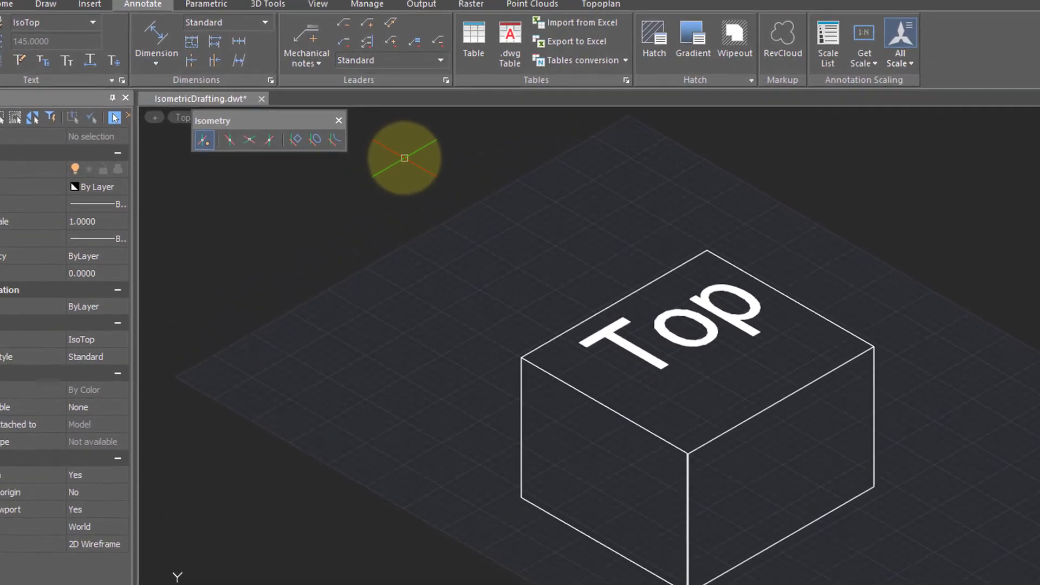
Step: Confirm the IsoTop dimension style uses IsoTop text, then set it current and close
click(275, 80)
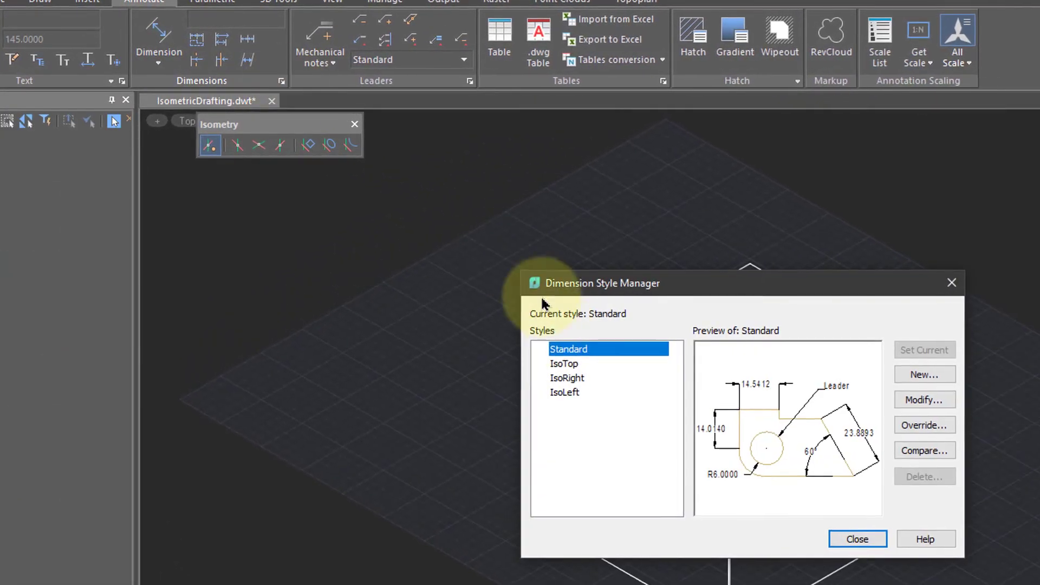
click(581, 363)
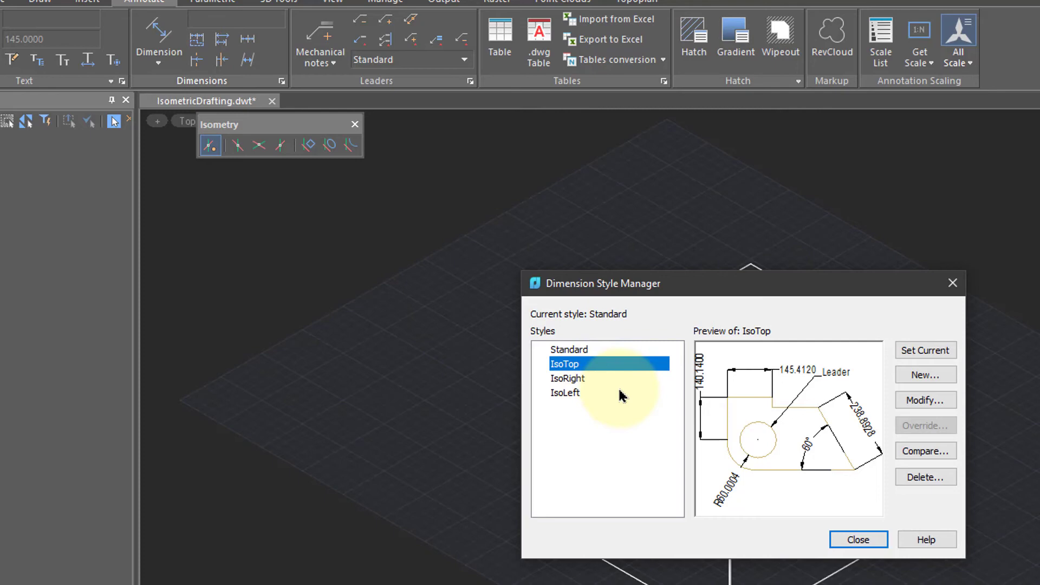
click(906, 399)
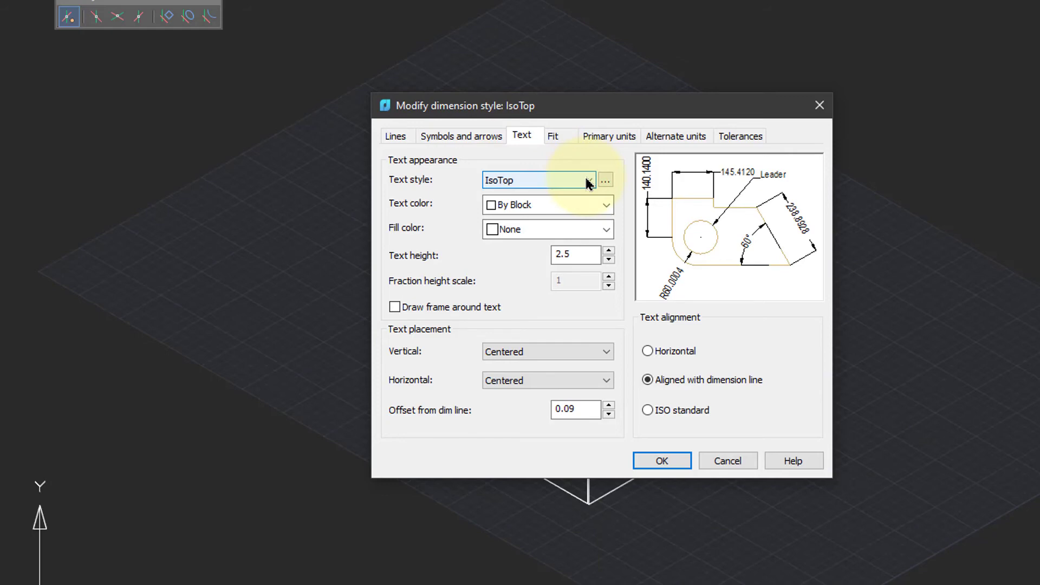
click(589, 182)
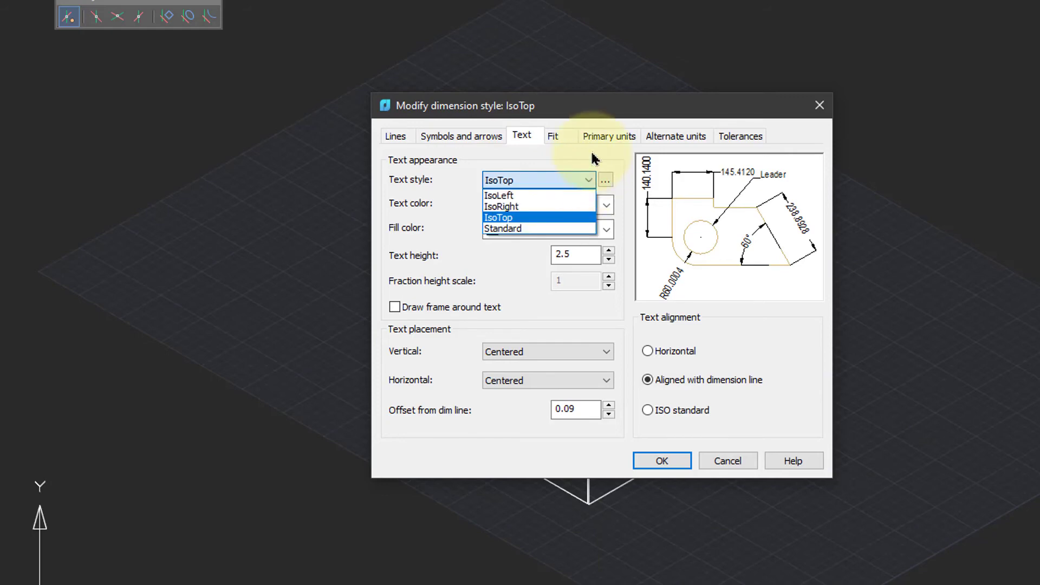
click(592, 157)
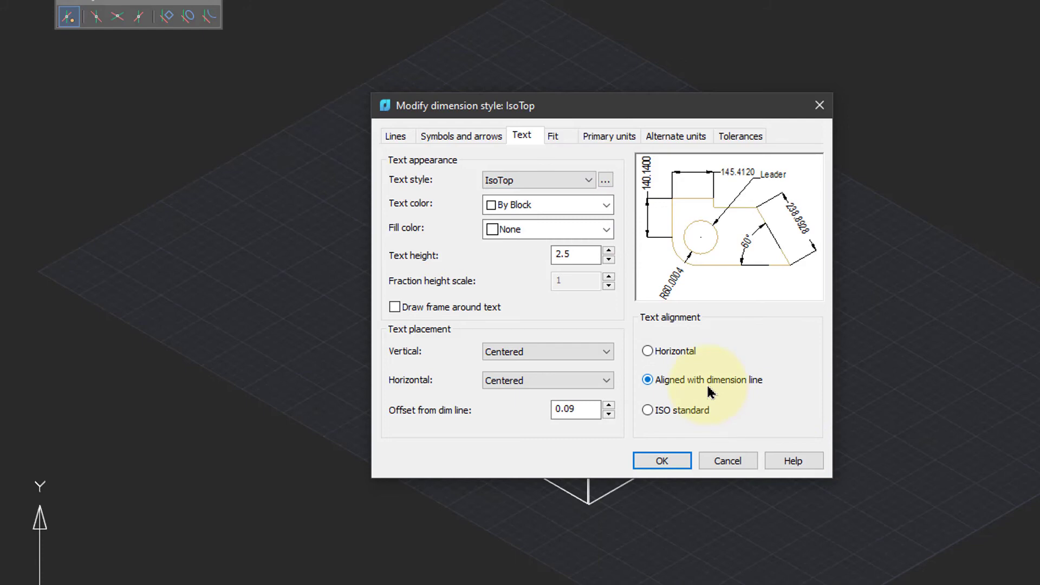
key(Return)
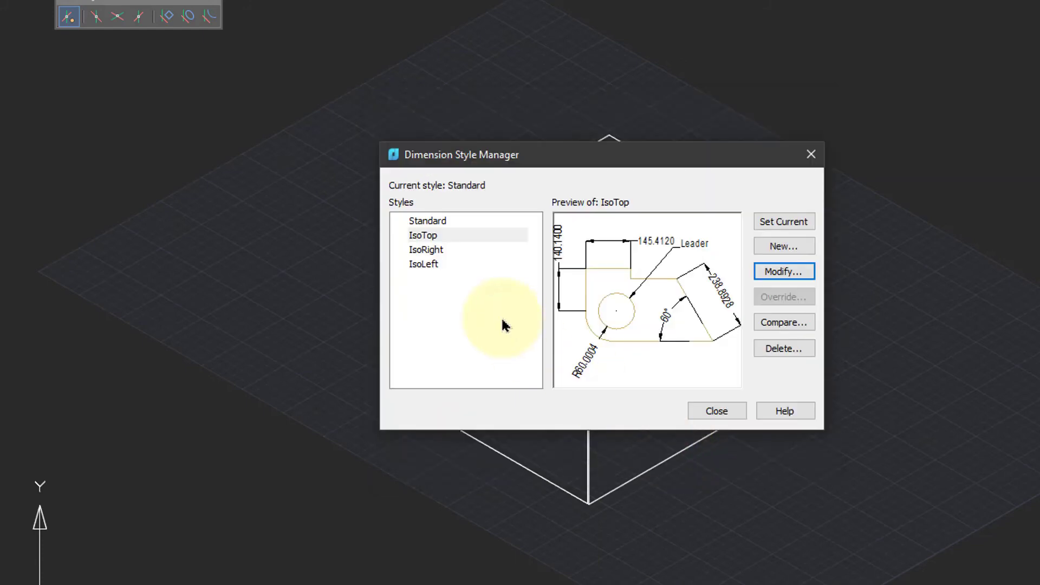
right_click(471, 237)
click(504, 242)
click(723, 407)
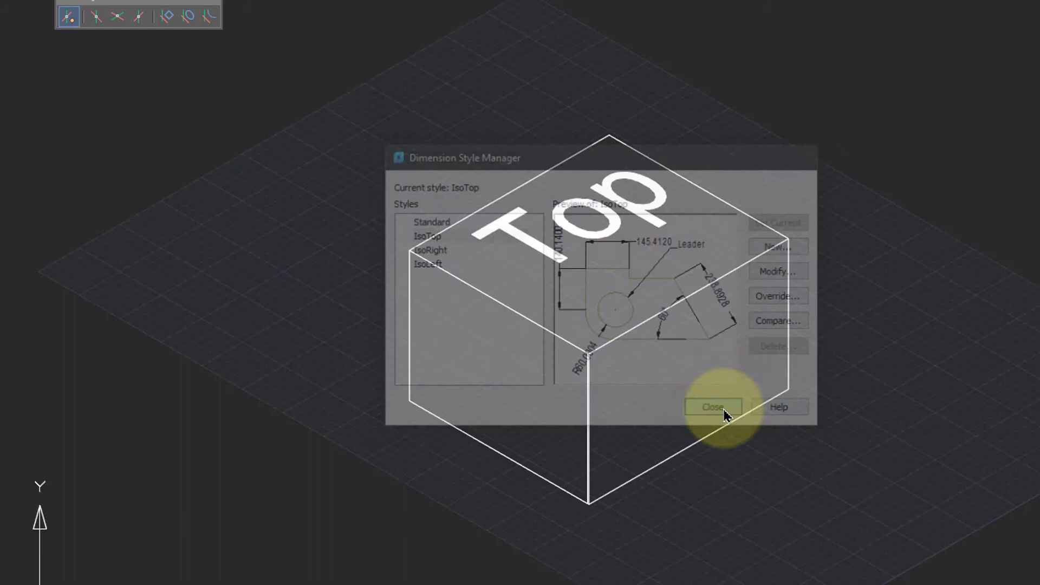
Step: Add a 440 aligned dimension to the top face's upper-right edge with DIMALIGNED
text(dimali)
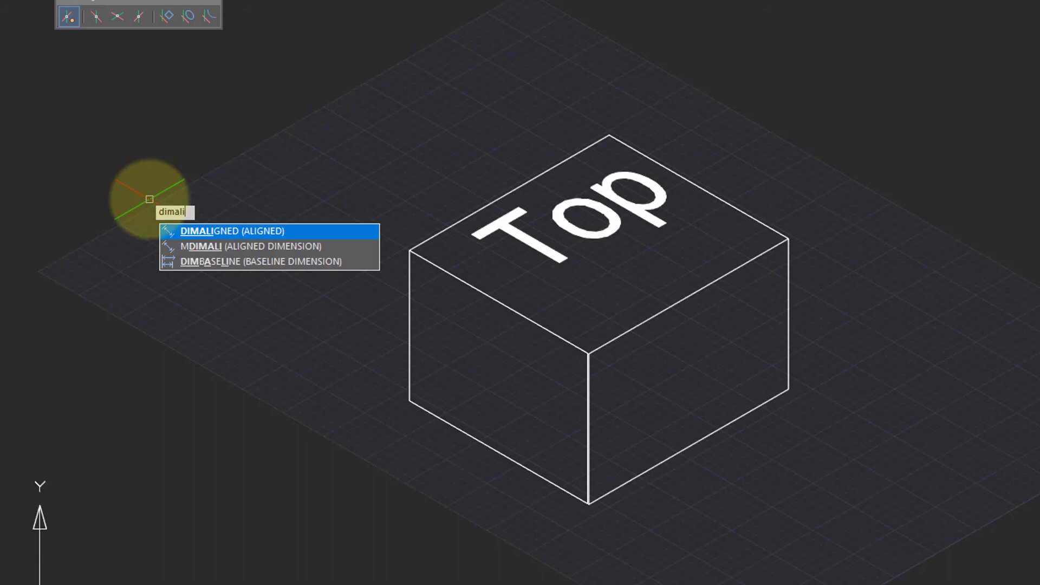
key(Return)
key(Return)
click(724, 202)
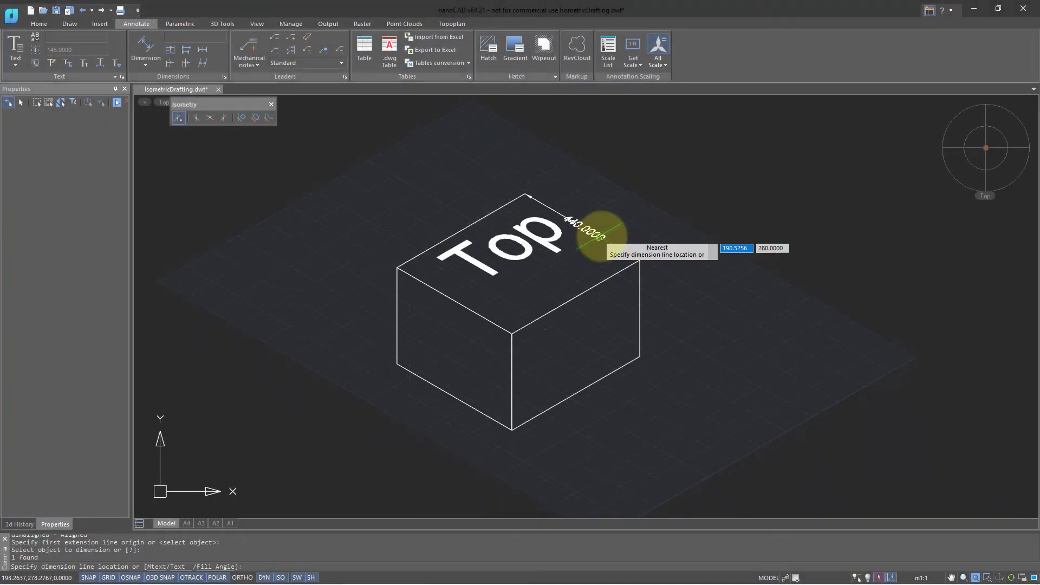
click(682, 218)
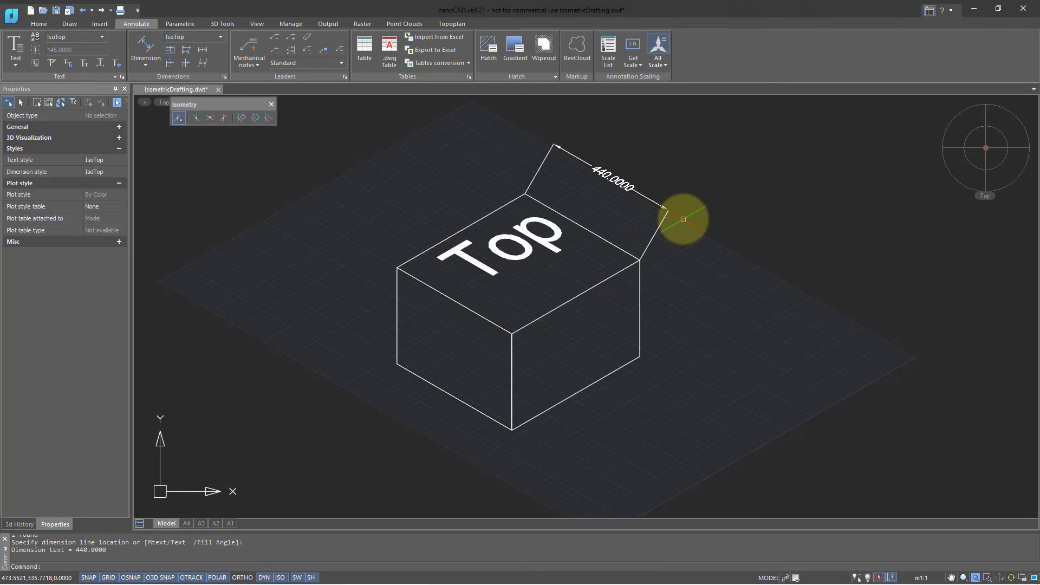
Step: Oblique the 440 dimension to 30° with DIMEDIT
text(dimedit)
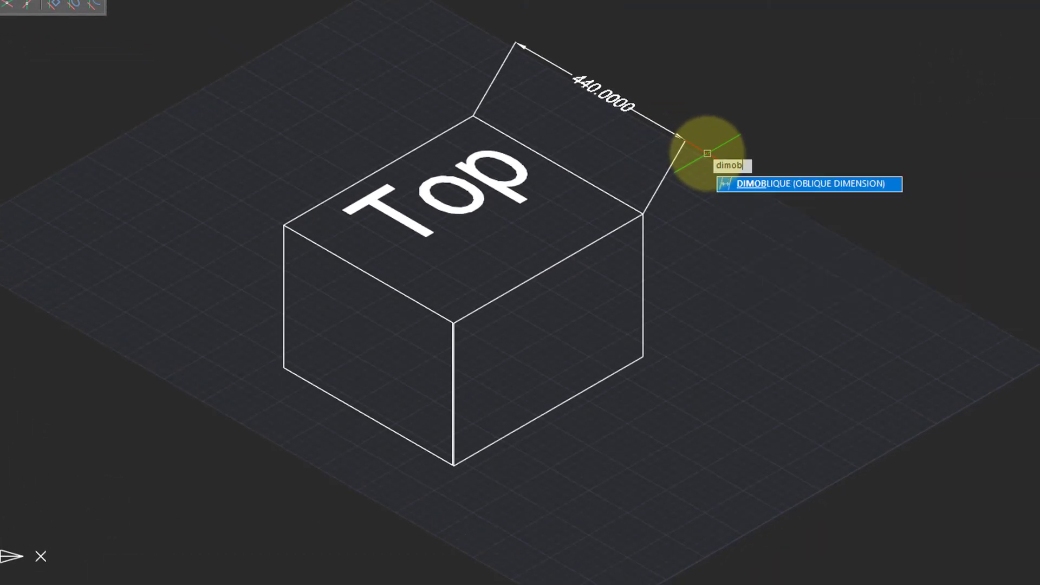
key(Return)
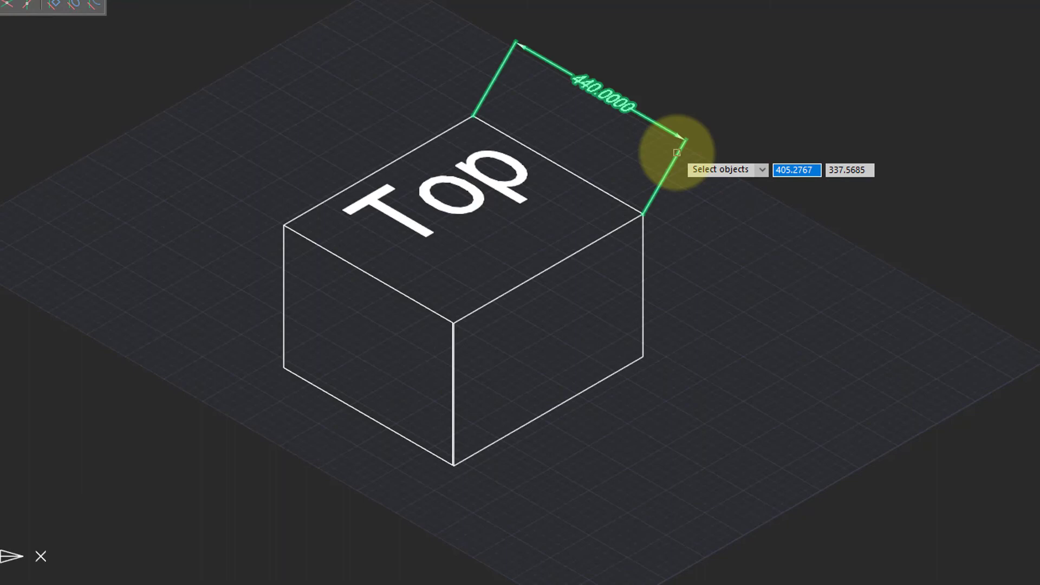
click(677, 154)
key(Return)
text(30)
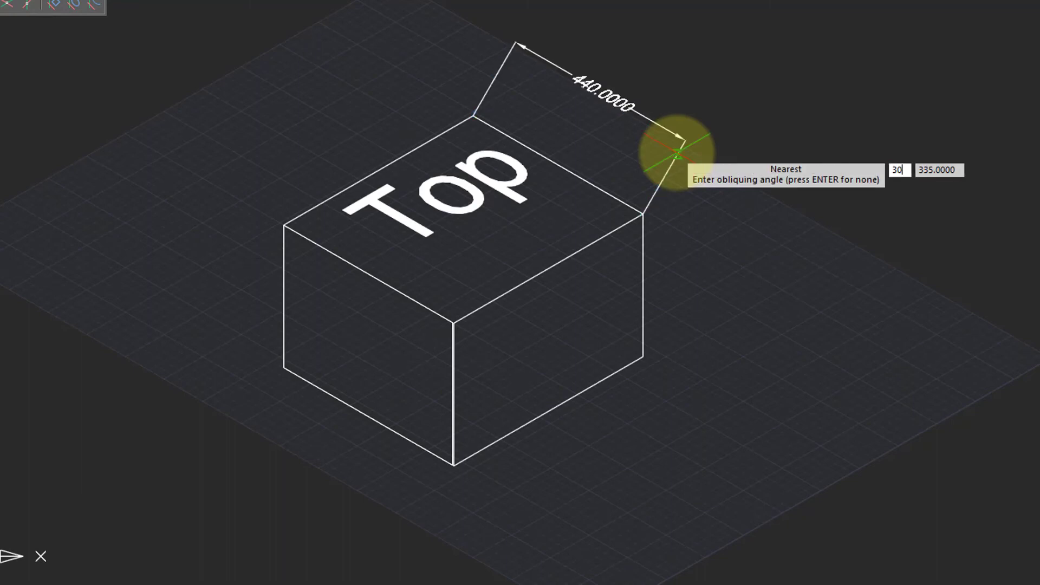
key(Return)
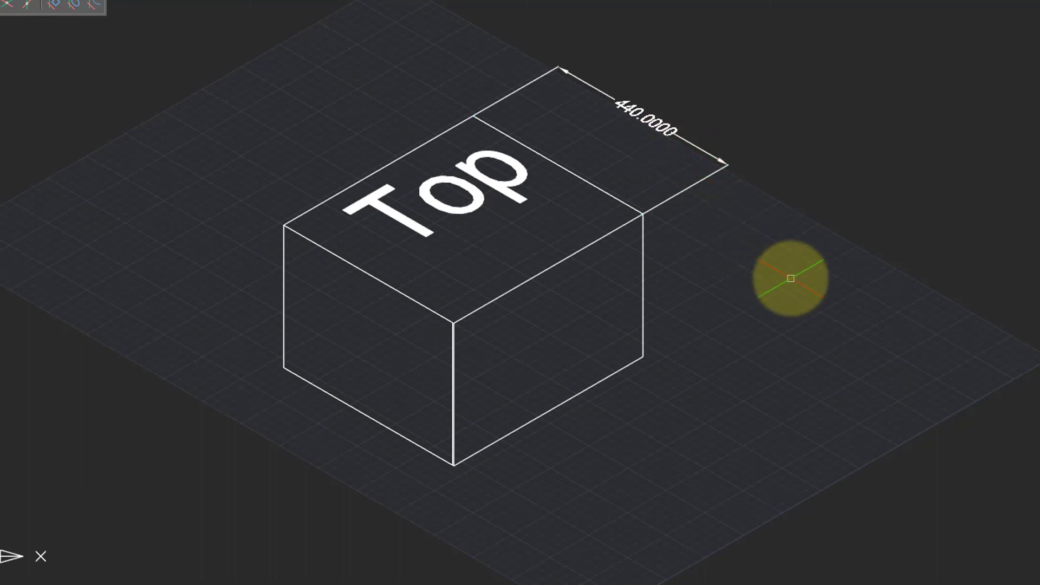